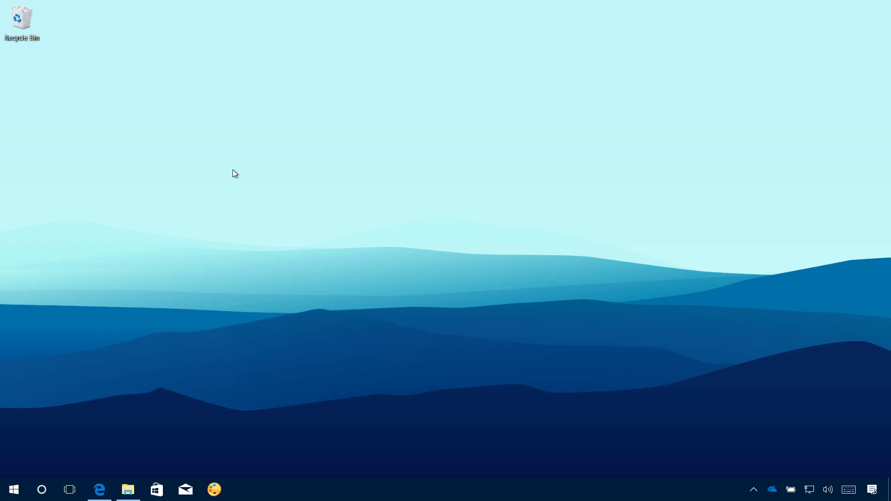
Check Update & security in Settings, which shows the device is up to date, then show the desktop
{"action": "key", "text": "super+e"}
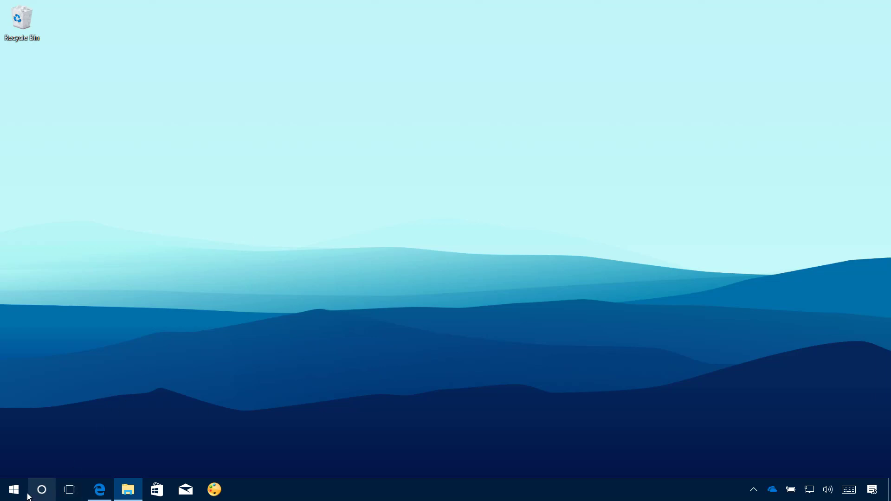
{"action": "left_click", "coordinate": [14, 488]}
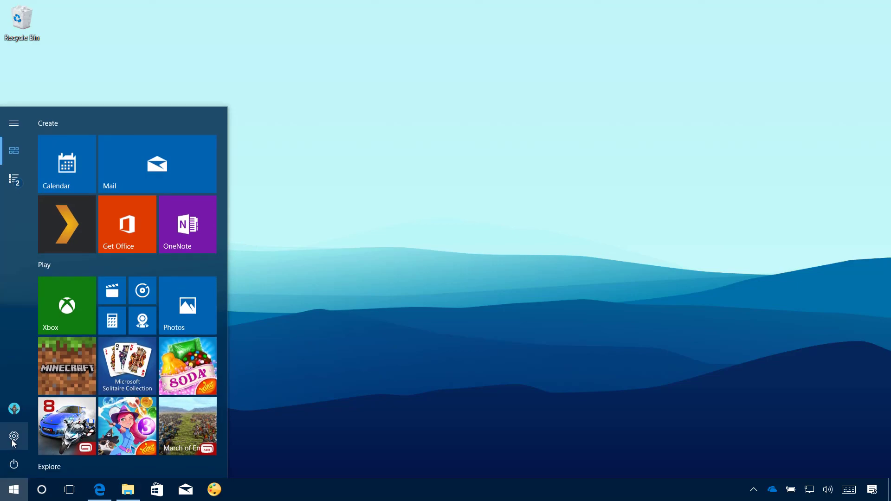
{"action": "left_click", "coordinate": [14, 437]}
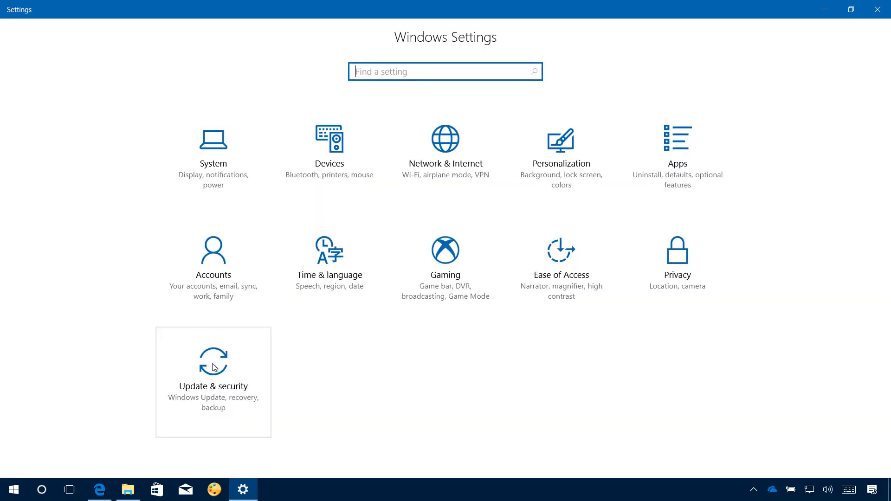
{"action": "left_click", "coordinate": [214, 367]}
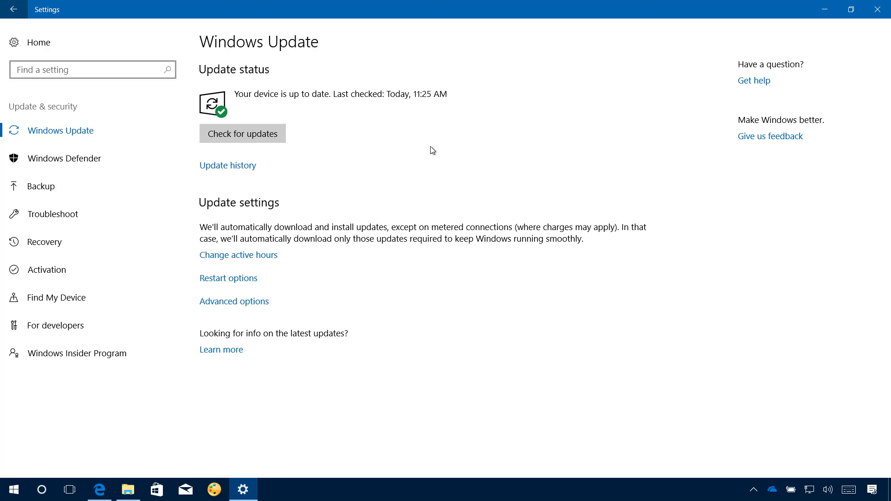
{"action": "key", "text": "super+d"}
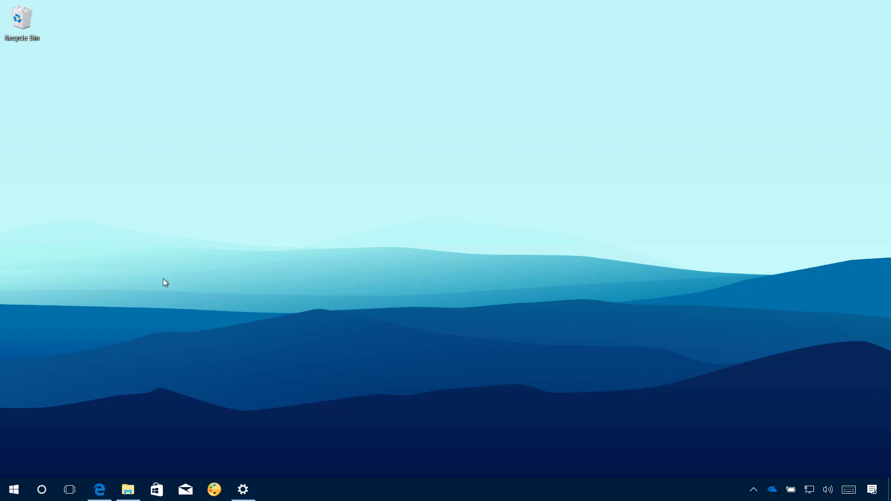
Download MediaCreationTool.exe (17.5 MB) from the Windows 10 download page in Edge
{"action": "left_click", "coordinate": [99, 487]}
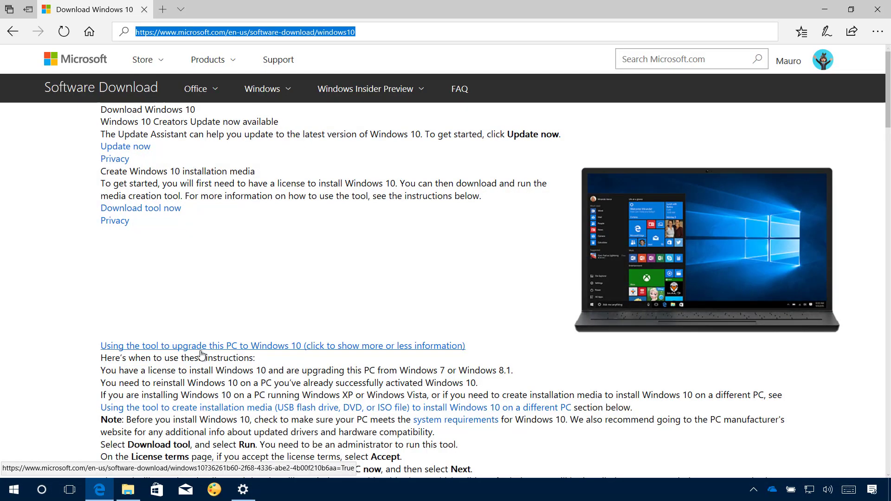
{"action": "left_click", "coordinate": [147, 215]}
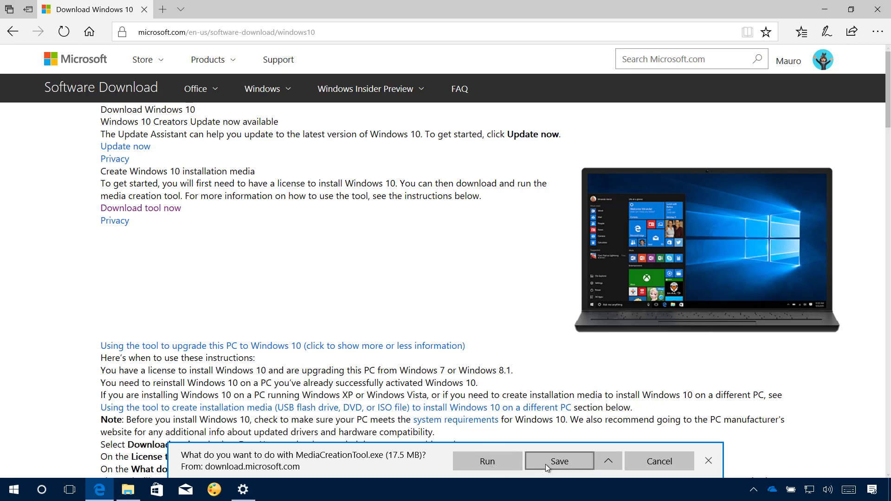
{"action": "left_click", "coordinate": [650, 462]}
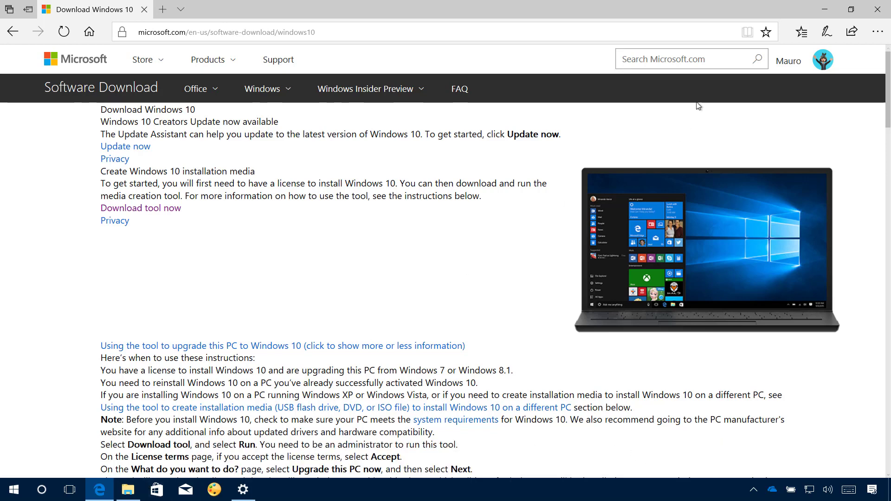
Run MediaCreationTool (1).exe from the Downloads folder
{"action": "left_click", "coordinate": [828, 14]}
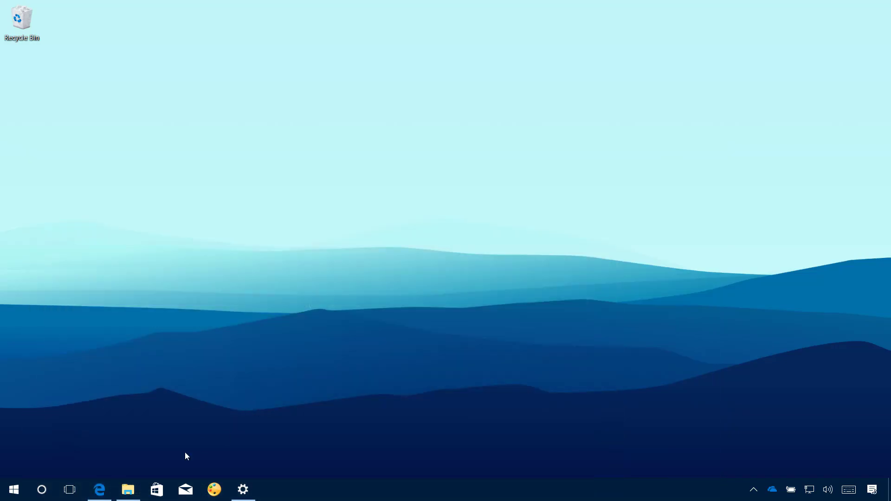
{"action": "left_click", "coordinate": [127, 489]}
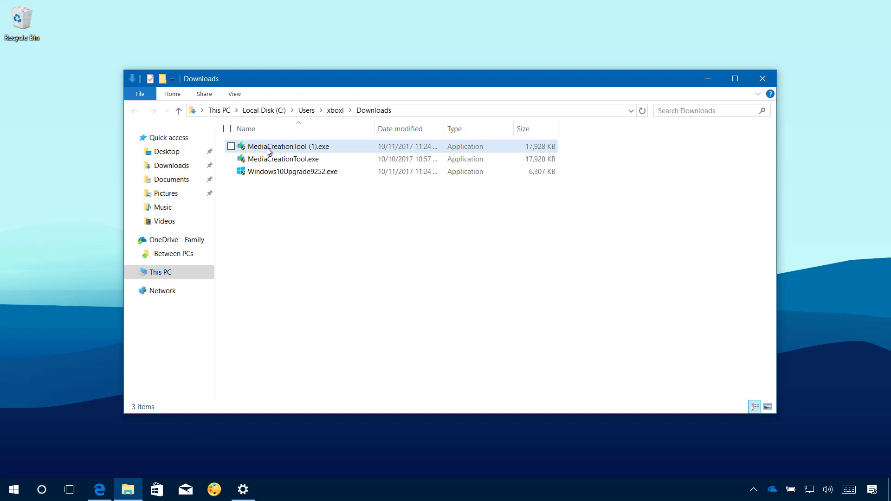
{"action": "double_click", "coordinate": [268, 147]}
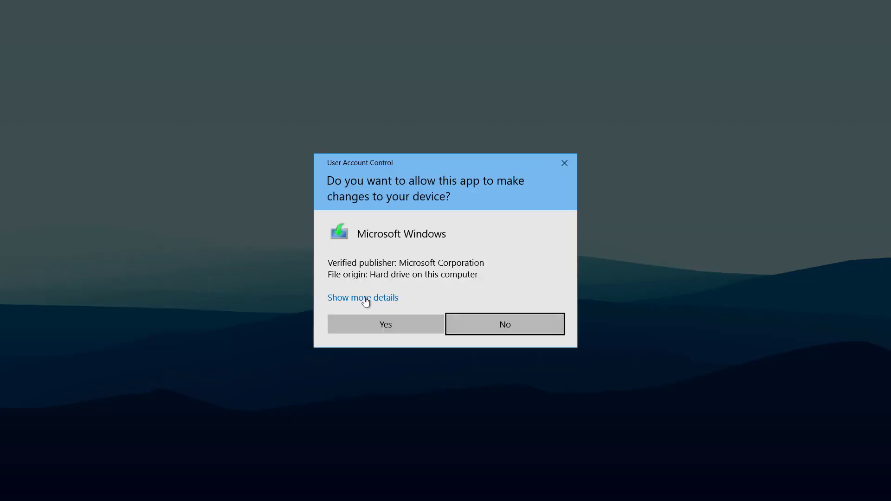
Allow the tool in UAC, accept both license terms, and choose 'Upgrade this PC now'
{"action": "left_click", "coordinate": [387, 324]}
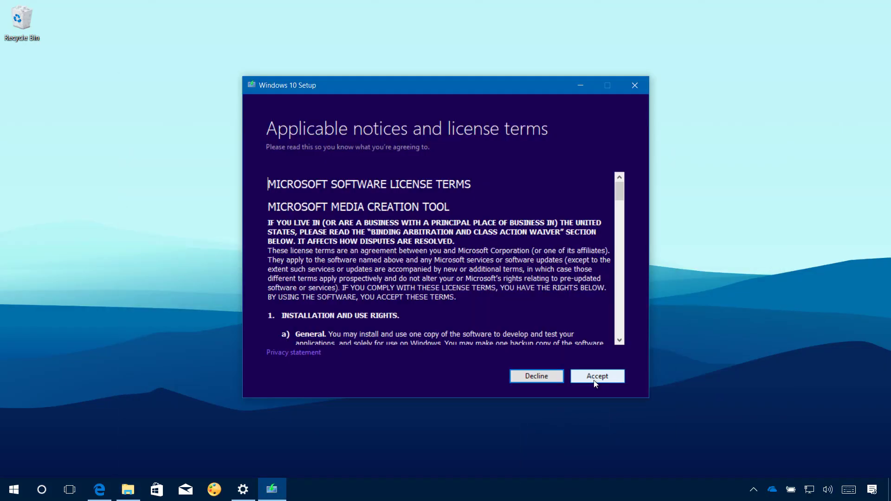
{"action": "left_click", "coordinate": [596, 378]}
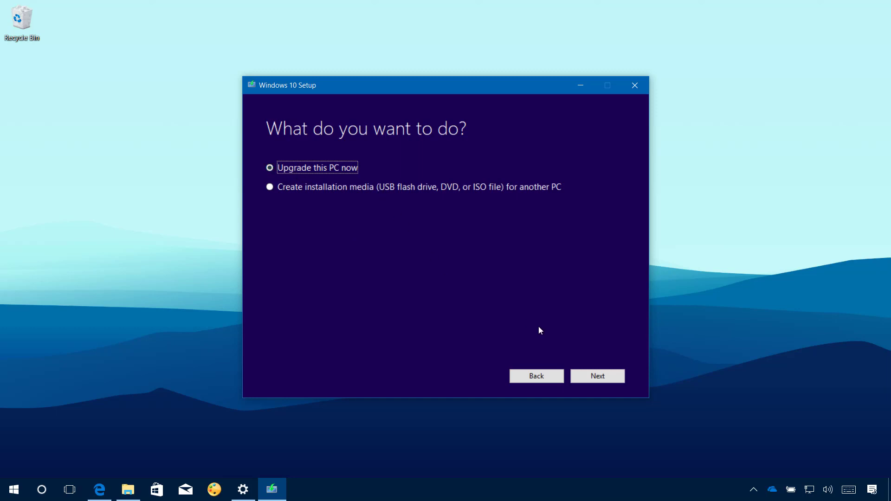
{"action": "left_click", "coordinate": [608, 380]}
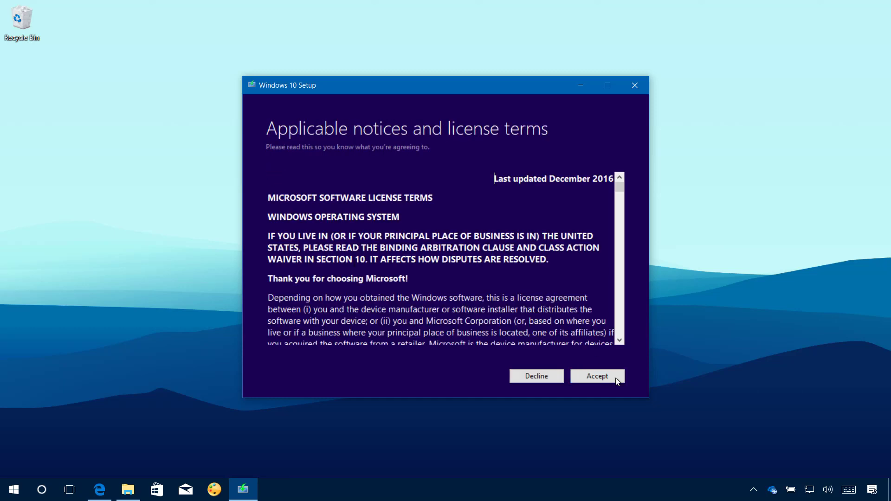
{"action": "left_click", "coordinate": [601, 378]}
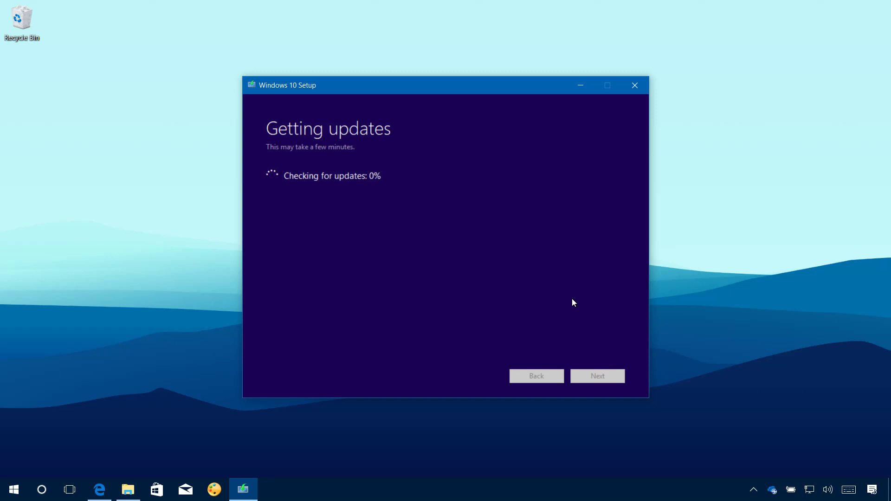
Disable the Ethernet0 adapter from Network and Sharing Center, then minimize both network windows
{"action": "right_click", "coordinate": [808, 492]}
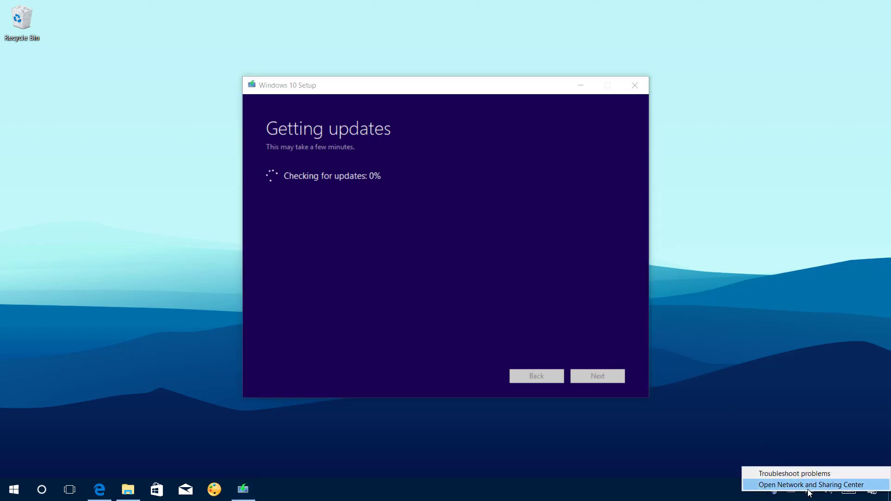
{"action": "key", "text": "Escape"}
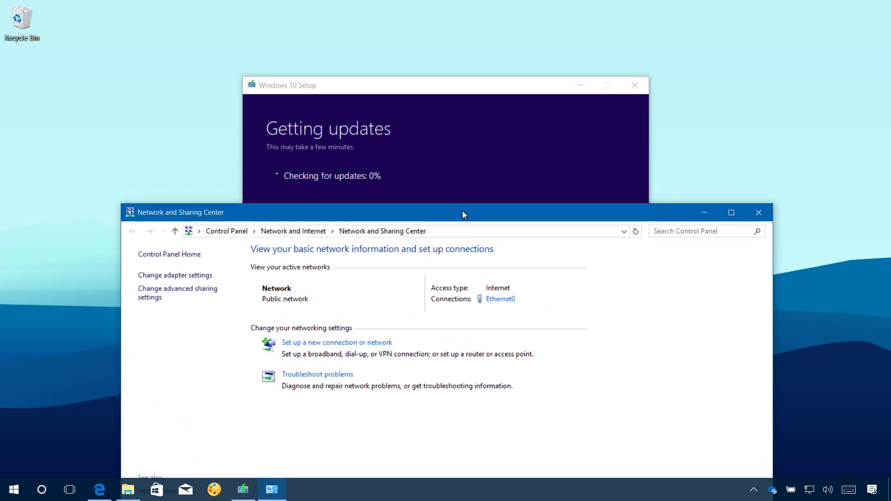
{"action": "left_click_drag", "start_coordinate": [462, 214], "coordinate": [459, 129]}
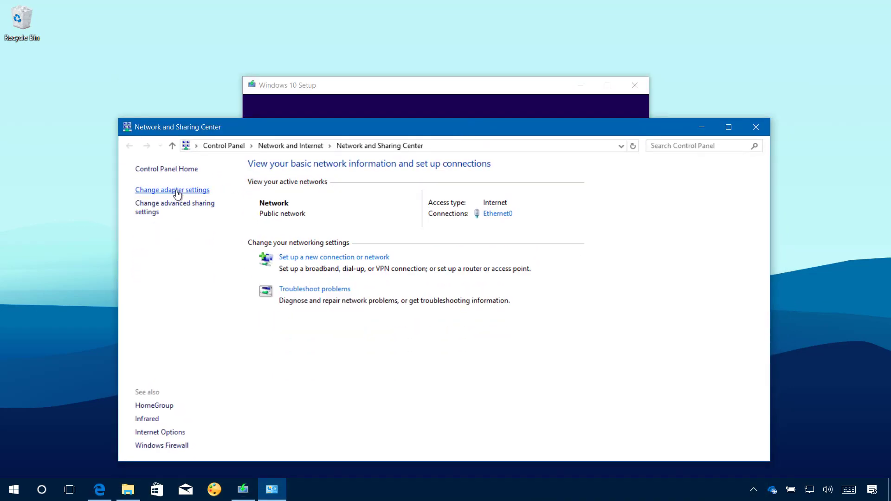
{"action": "left_click", "coordinate": [177, 194]}
{"action": "left_click", "coordinate": [240, 91]}
{"action": "right_click", "coordinate": [241, 88]}
{"action": "left_click", "coordinate": [215, 95]}
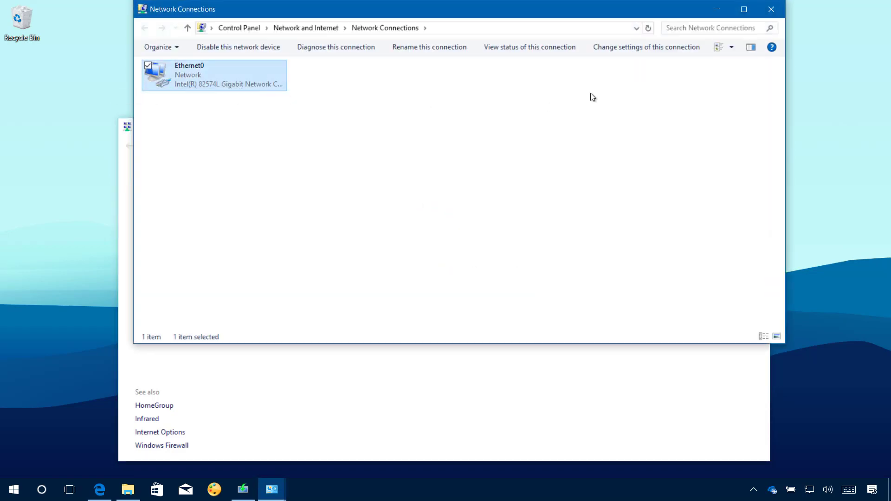
{"action": "left_click", "coordinate": [720, 9]}
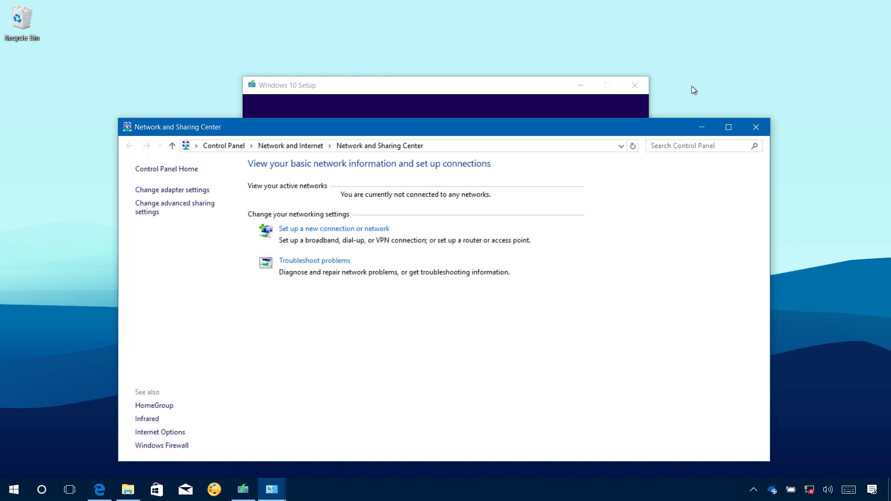
{"action": "left_click", "coordinate": [701, 128]}
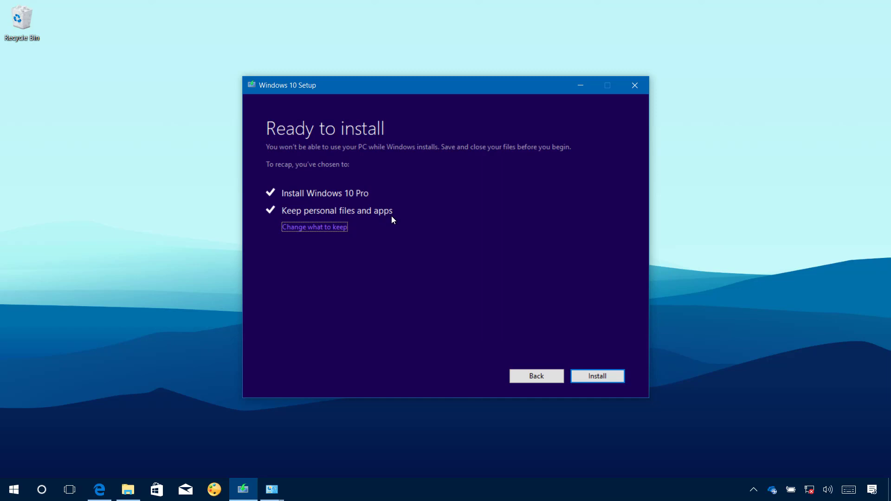
Install Windows 10 Pro from the Ready to install page, keeping personal files and apps
{"action": "left_click", "coordinate": [601, 377]}
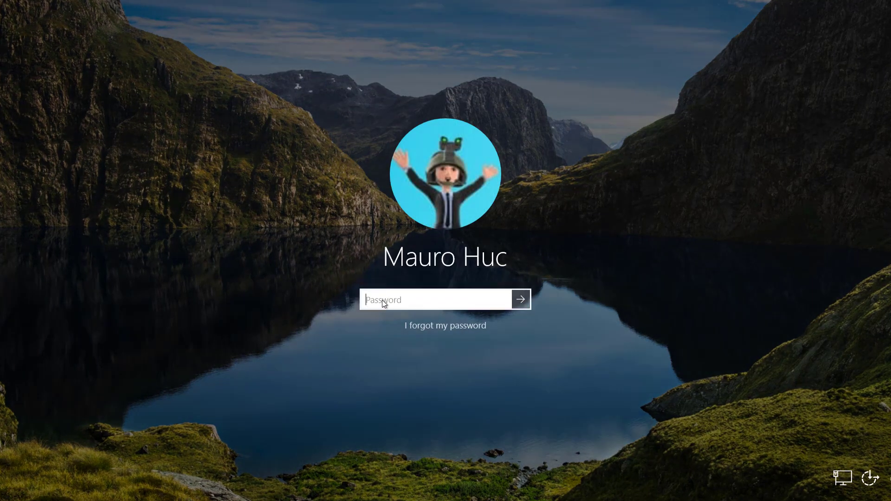
Enter the account password to sign in to the upgraded PC
{"action": "type", "text": "*********"}
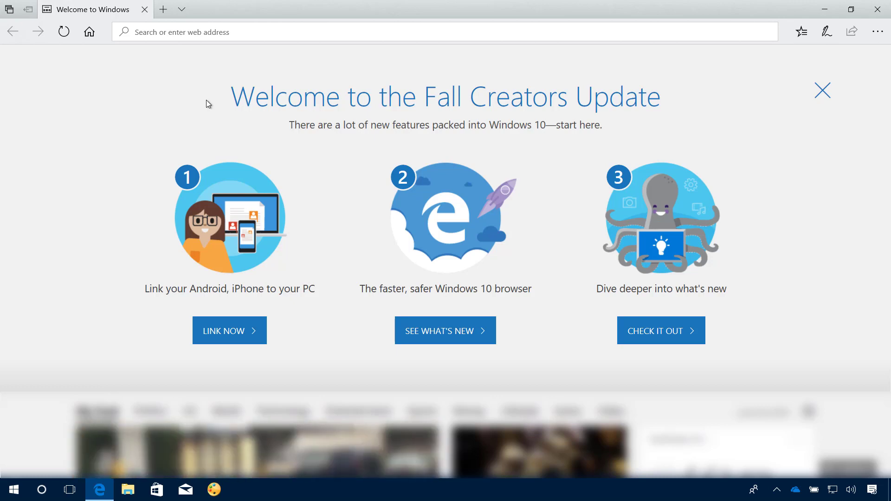
Open Settings > System > Storage and view the 'Change how we free up space' options
{"action": "key", "text": "super+i"}
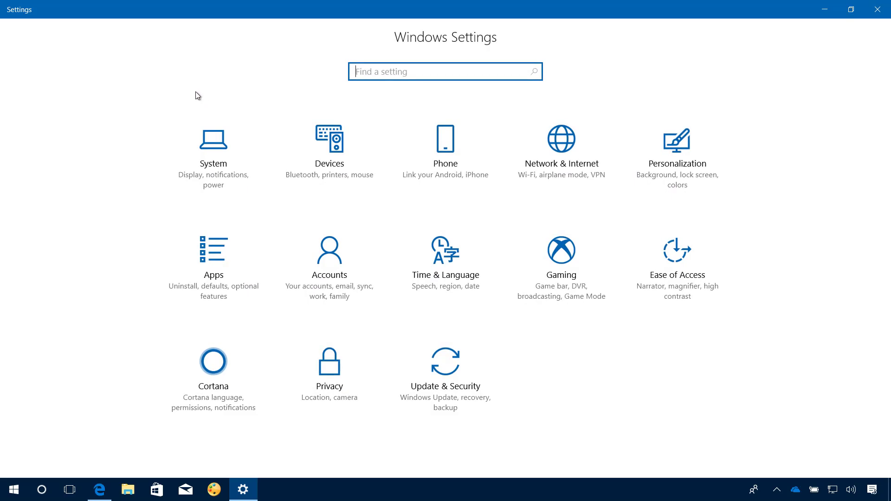
{"action": "left_click", "coordinate": [220, 160]}
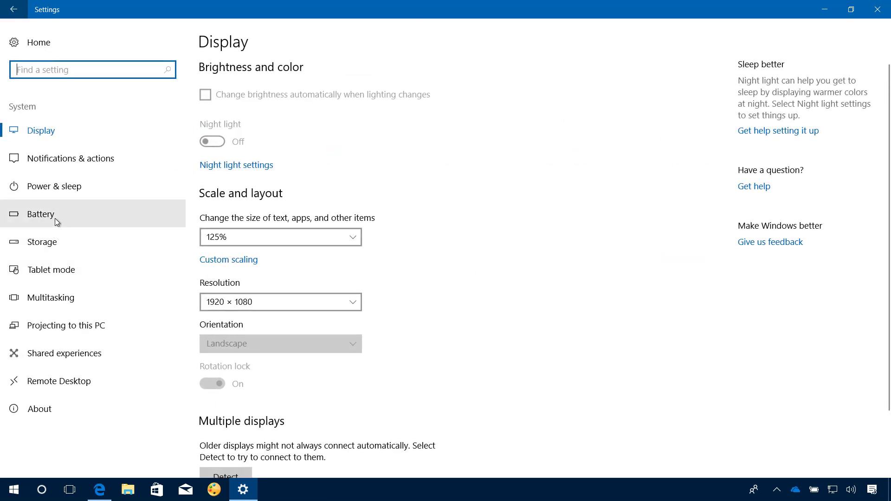
{"action": "left_click", "coordinate": [51, 242]}
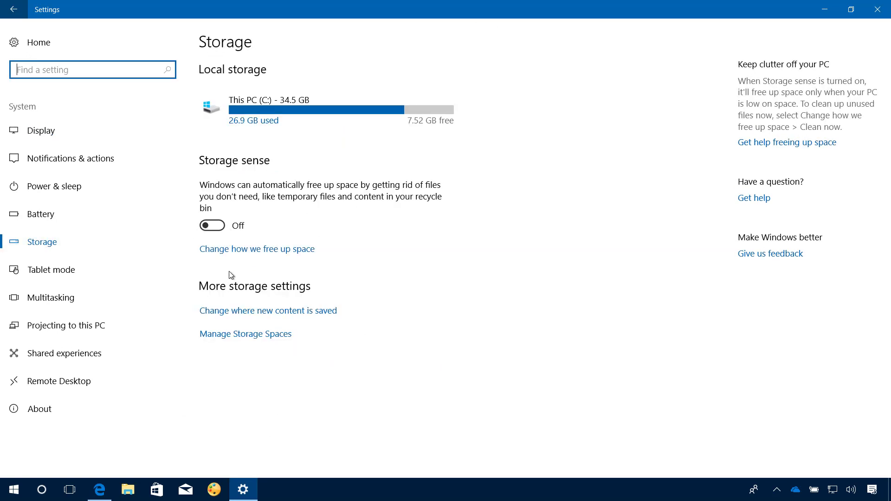
{"action": "left_click", "coordinate": [253, 250]}
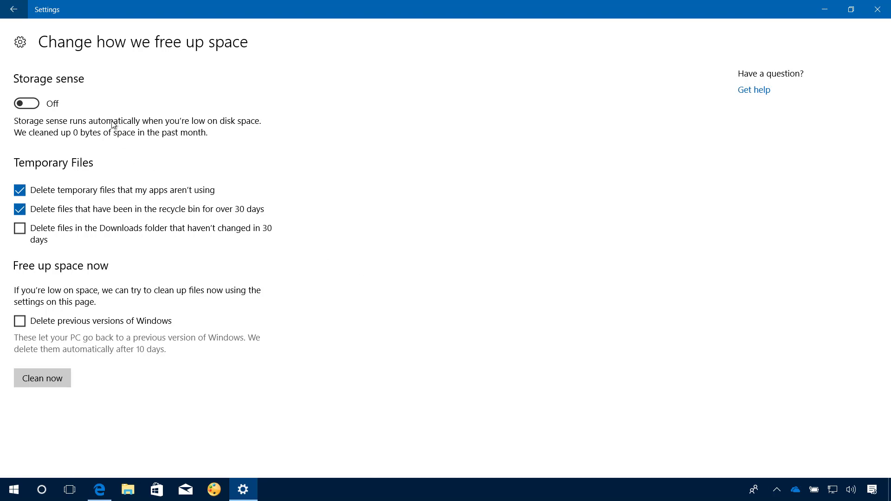
Confirm Windows Update shows no updates available, then minimize Settings
{"action": "left_click", "coordinate": [20, 42]}
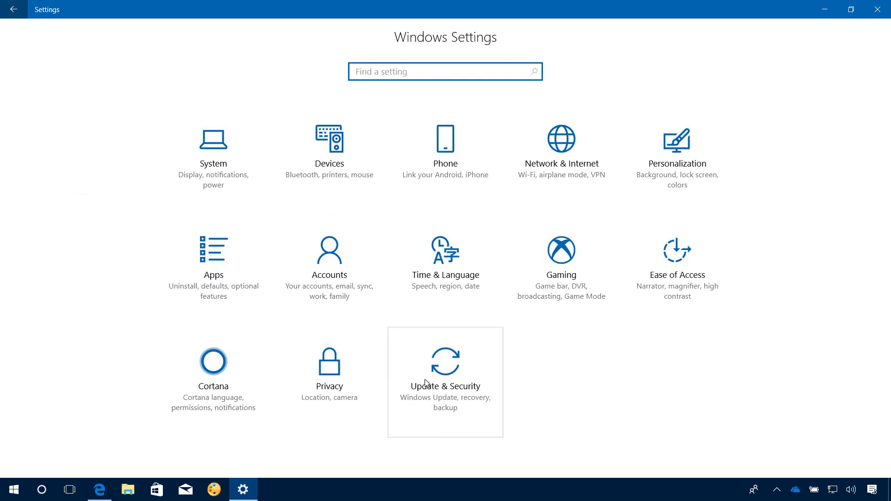
{"action": "left_click", "coordinate": [444, 369]}
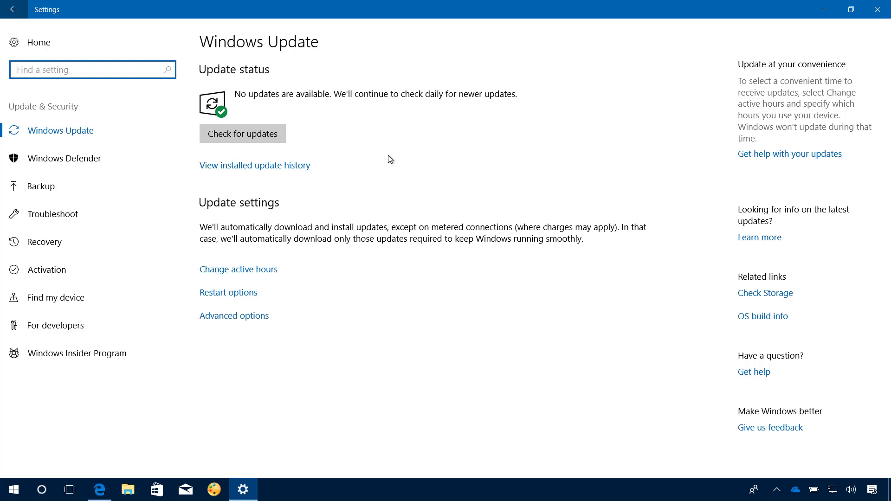
{"action": "left_click", "coordinate": [827, 16]}
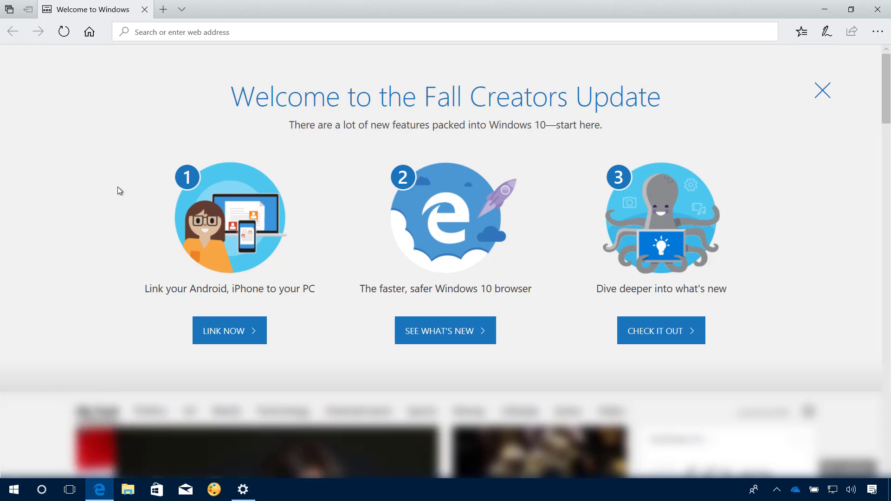
{"action": "left_click", "coordinate": [243, 489]}
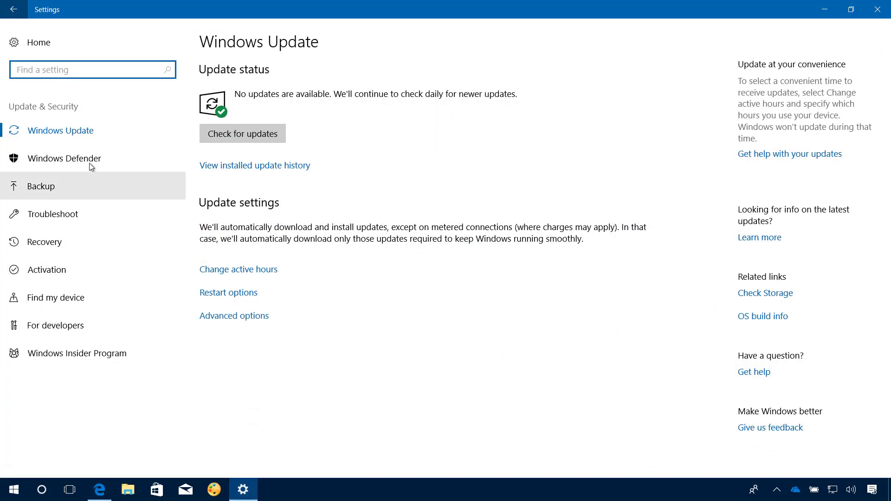
{"action": "left_click", "coordinate": [40, 40]}
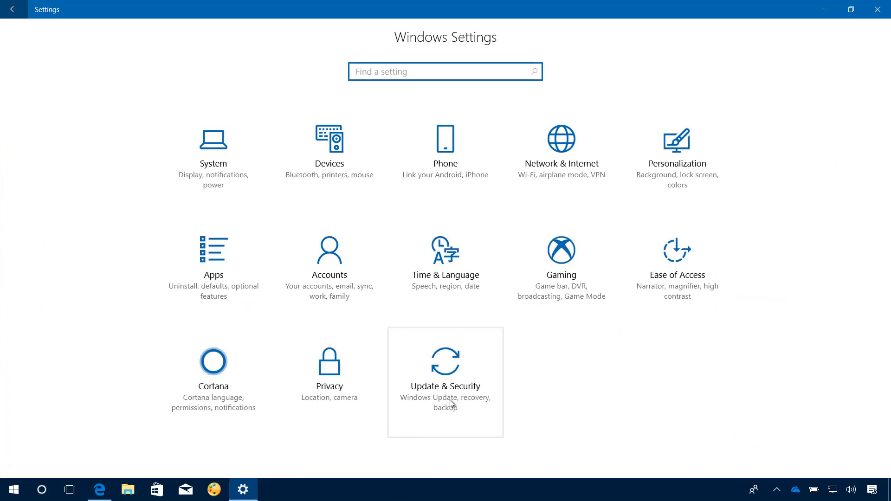
{"action": "left_click", "coordinate": [450, 388]}
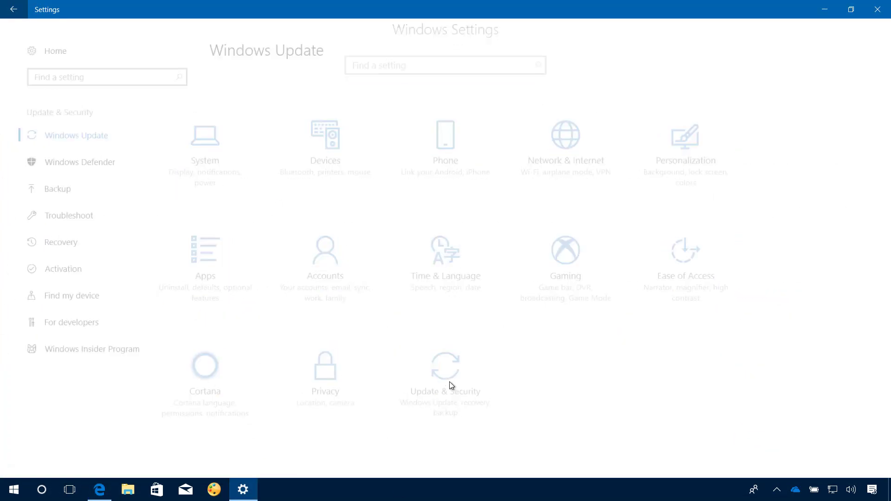
{"action": "left_click", "coordinate": [54, 250]}
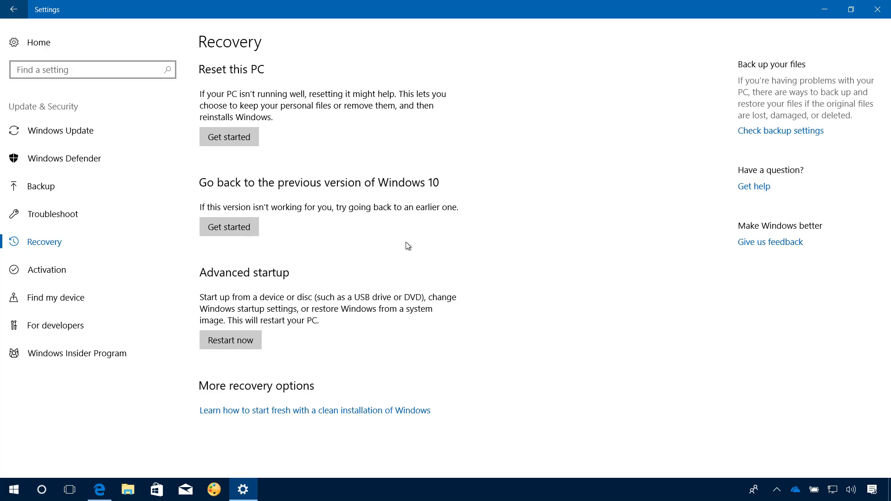
{"action": "left_click", "coordinate": [824, 10]}
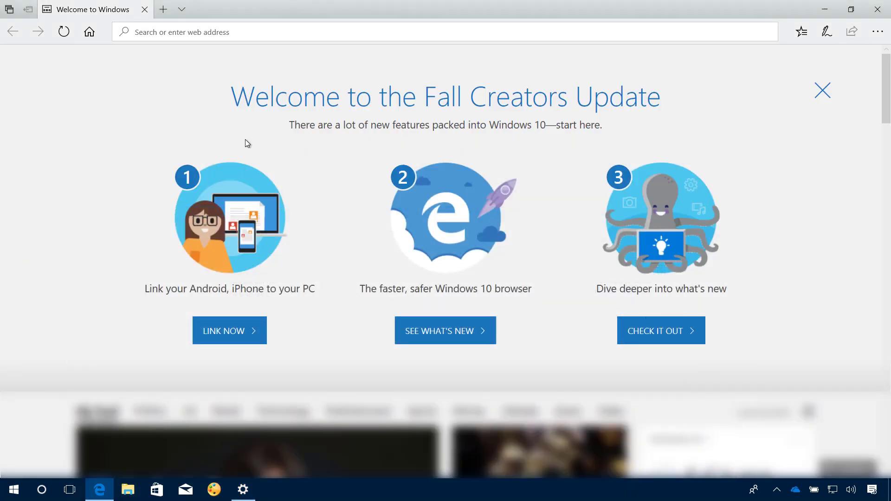